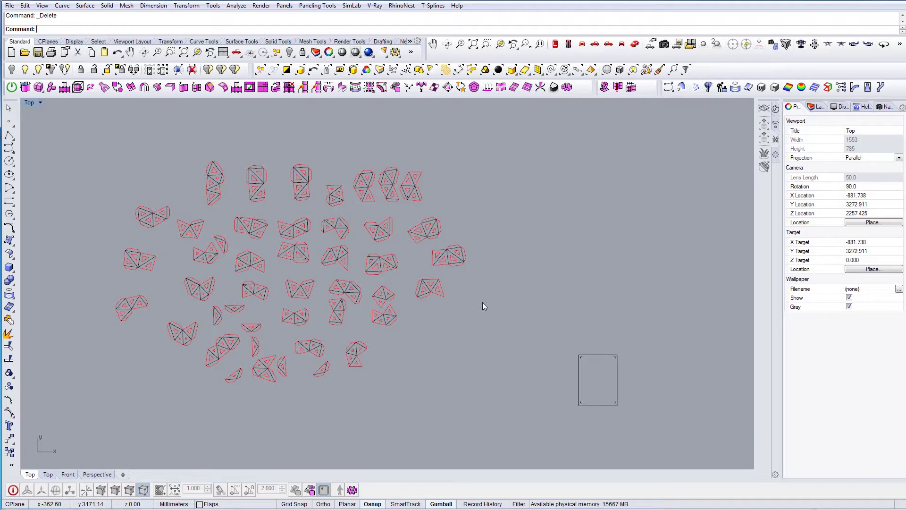
Step: Draw a rectangle in the empty space beside the loose unfolded pieces, above the small empty sheet
{"action": "right_click_drag", "start_coordinate": [564, 377], "coordinate": [505, 319]}
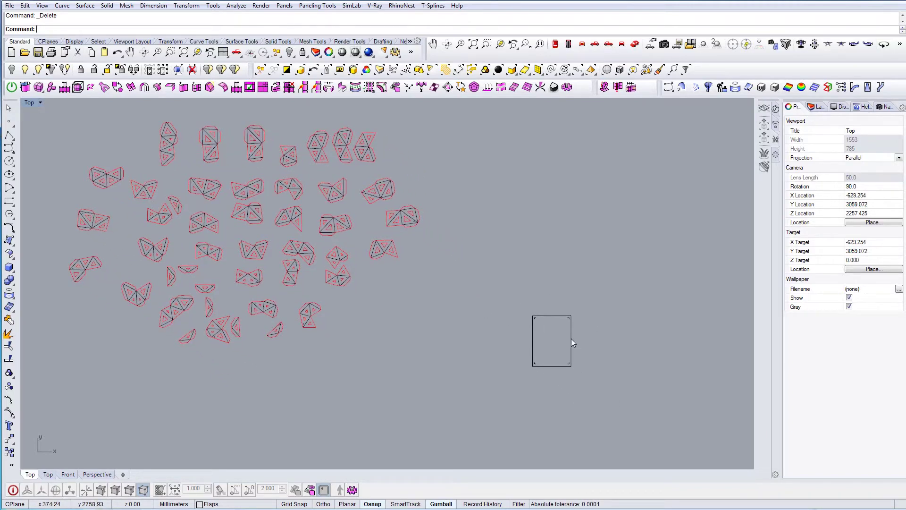
{"action": "scroll", "coordinate": [420, 262], "scroll_direction": "up", "scroll_amount": 2}
{"action": "right_click_drag", "start_coordinate": [420, 262], "coordinate": [522, 317]}
{"action": "scroll", "coordinate": [523, 331], "scroll_direction": "down", "scroll_amount": 1}
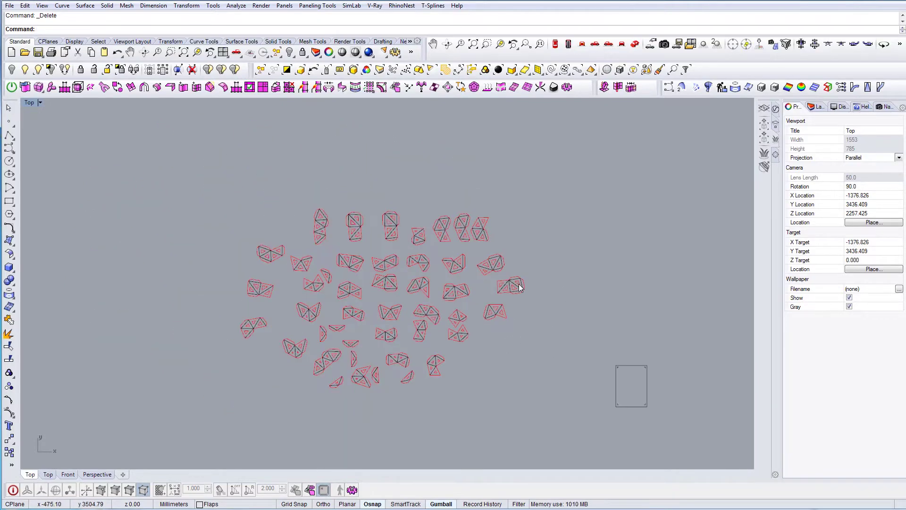
{"action": "scroll", "coordinate": [521, 287], "scroll_direction": "down", "scroll_amount": 1}
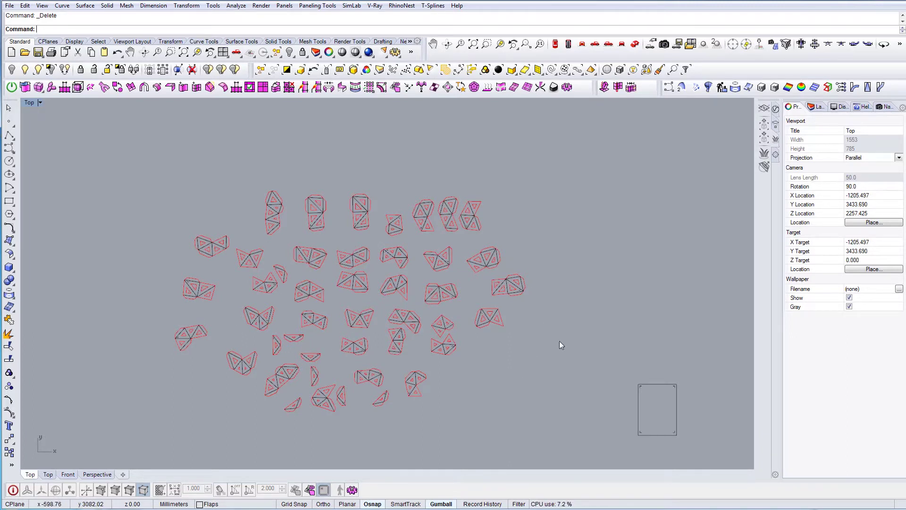
{"action": "right_click_drag", "start_coordinate": [601, 304], "coordinate": [545, 309]}
{"action": "type", "text": "rec"}
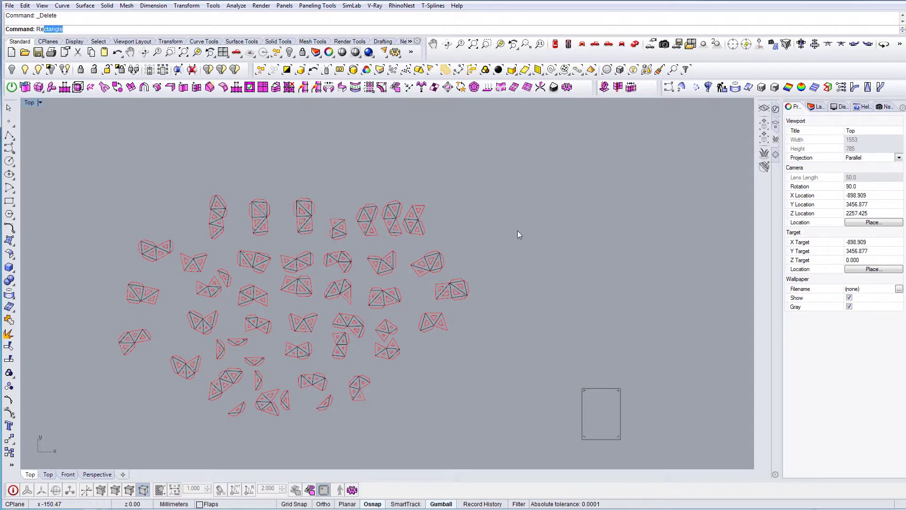
{"action": "key", "text": "Return"}
{"action": "left_click", "coordinate": [506, 214]}
{"action": "left_click", "coordinate": [582, 285]}
{"action": "left_click_drag", "start_coordinate": [612, 302], "coordinate": [565, 265]}
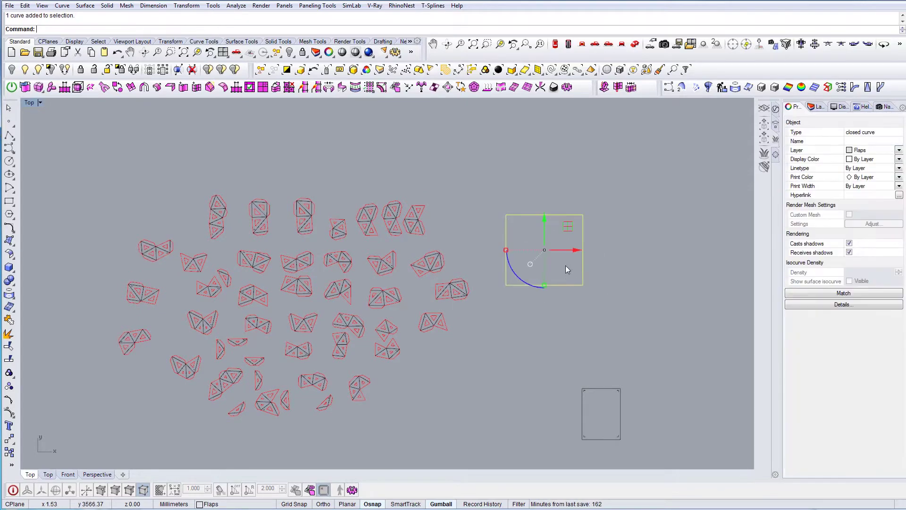
{"action": "key", "text": "Escape"}
Step: Move the last piece of the loose pieces' top row into the upper part of the new rectangle
{"action": "scroll", "coordinate": [604, 247], "scroll_direction": "up", "scroll_amount": 6}
{"action": "right_click_drag", "start_coordinate": [606, 247], "coordinate": [646, 256]}
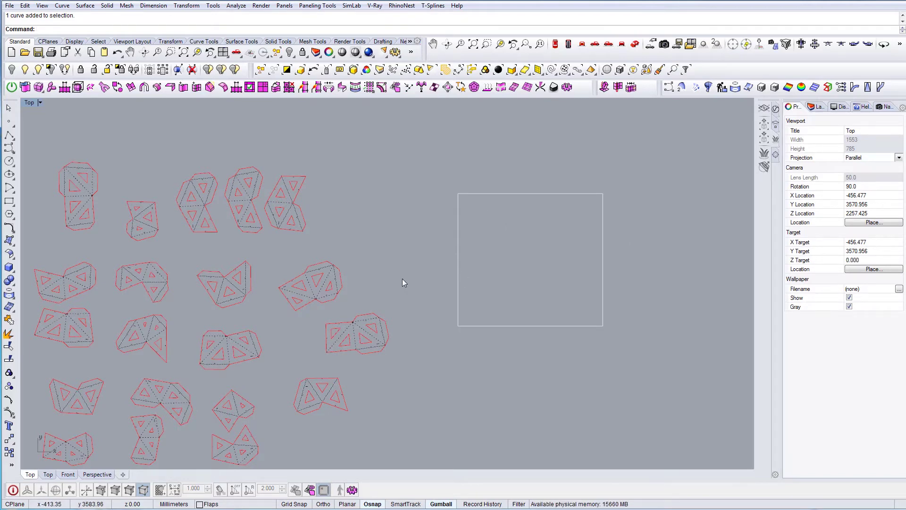
{"action": "scroll", "coordinate": [489, 292], "scroll_direction": "down", "scroll_amount": 5}
{"action": "scroll", "coordinate": [459, 311], "scroll_direction": "up", "scroll_amount": 6}
{"action": "right_click_drag", "start_coordinate": [451, 225], "coordinate": [401, 239]}
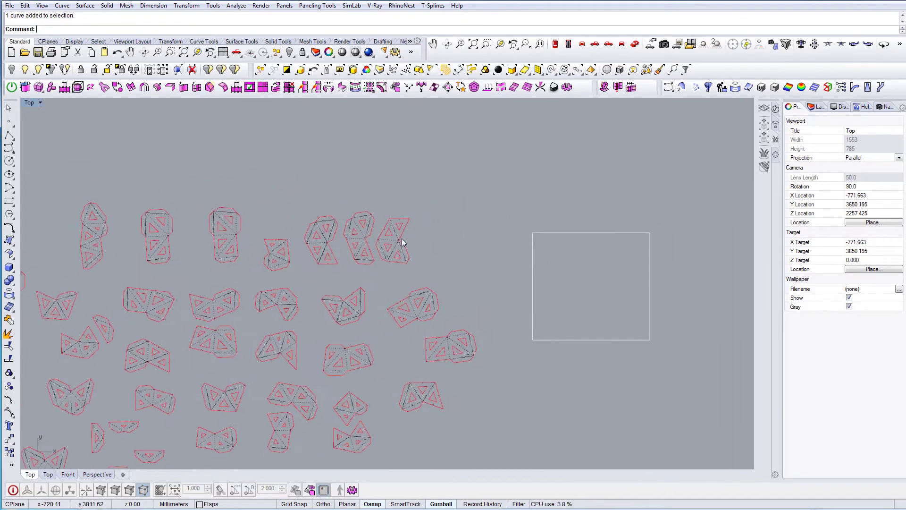
{"action": "left_click", "coordinate": [401, 239]}
{"action": "left_click_drag", "start_coordinate": [413, 217], "coordinate": [564, 240]}
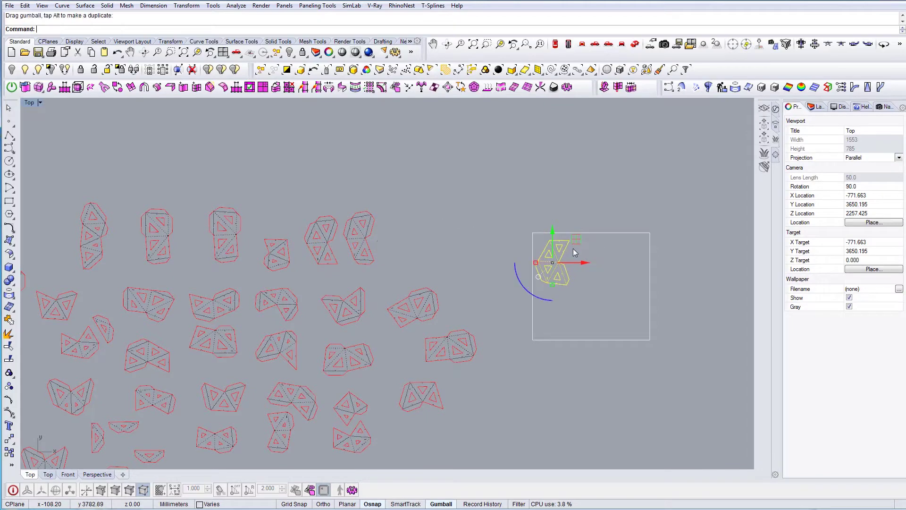
Step: Rotate the selected piece about 90° clockwise and move it back to the end of the top row
{"action": "left_click_drag", "start_coordinate": [536, 298], "coordinate": [488, 232]}
{"action": "left_click_drag", "start_coordinate": [577, 283], "coordinate": [450, 259]}
{"action": "left_click", "coordinate": [616, 267]}
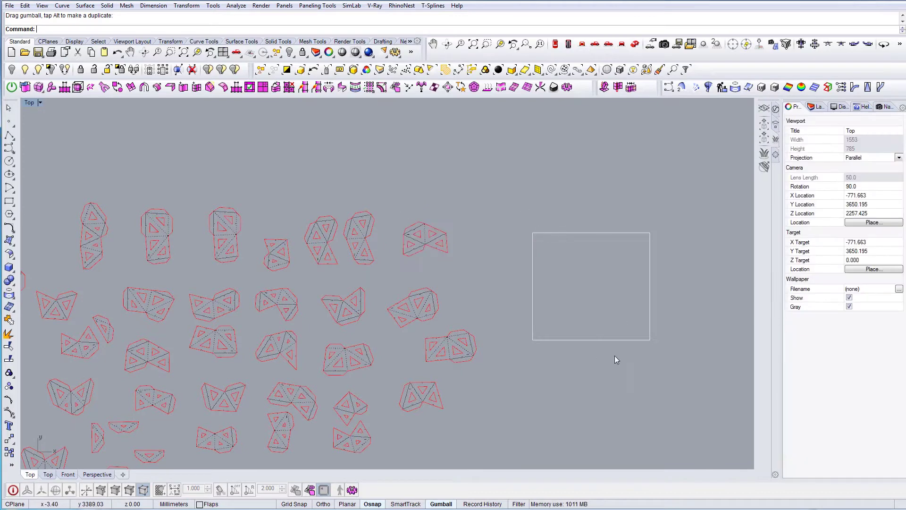
Step: Select all the loose pieces, and separately the whole row of filled sheets, to compare the two arrangements
{"action": "scroll", "coordinate": [553, 299], "scroll_direction": "down", "scroll_amount": 4}
{"action": "right_click_drag", "start_coordinate": [551, 336], "coordinate": [512, 262]}
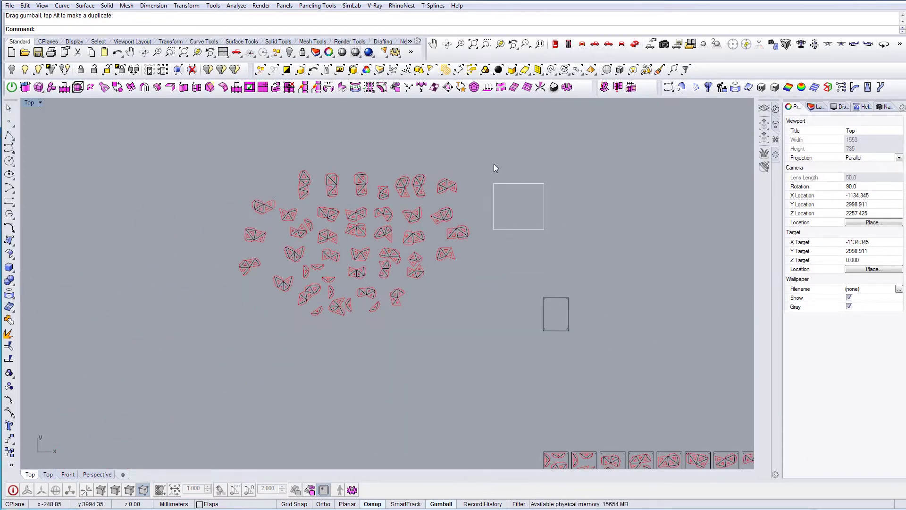
{"action": "right_click_drag", "start_coordinate": [514, 214], "coordinate": [513, 233]}
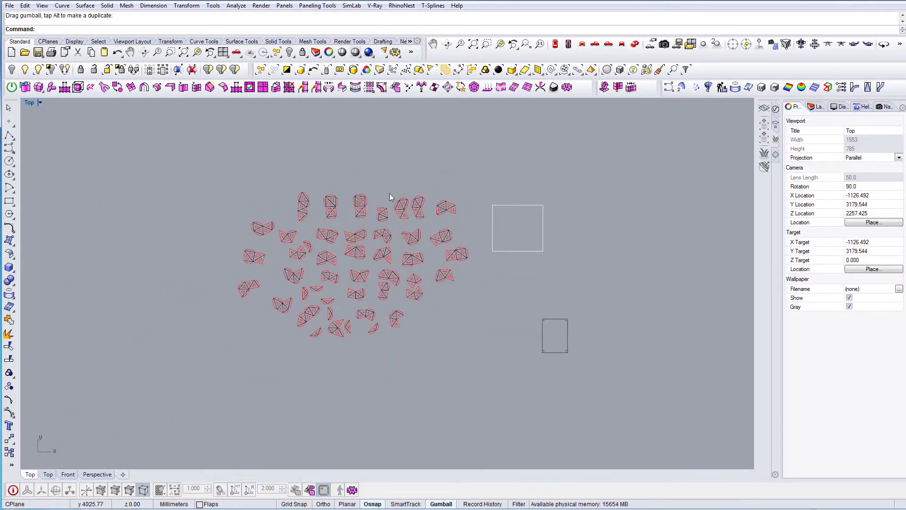
{"action": "scroll", "coordinate": [495, 268], "scroll_direction": "down", "scroll_amount": 4}
{"action": "right_click_drag", "start_coordinate": [530, 303], "coordinate": [446, 254]}
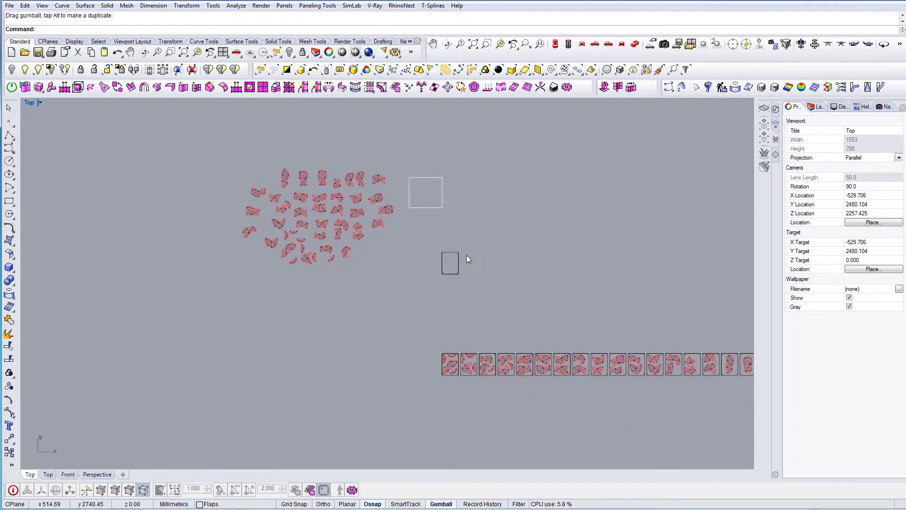
{"action": "left_click_drag", "start_coordinate": [278, 189], "coordinate": [401, 283]}
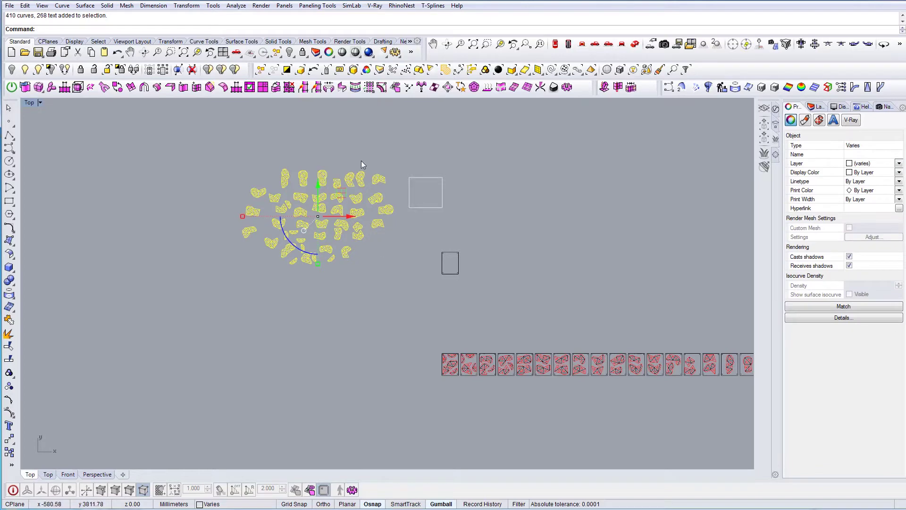
{"action": "right_click_drag", "start_coordinate": [534, 307], "coordinate": [314, 223]}
{"action": "left_click", "coordinate": [259, 254]}
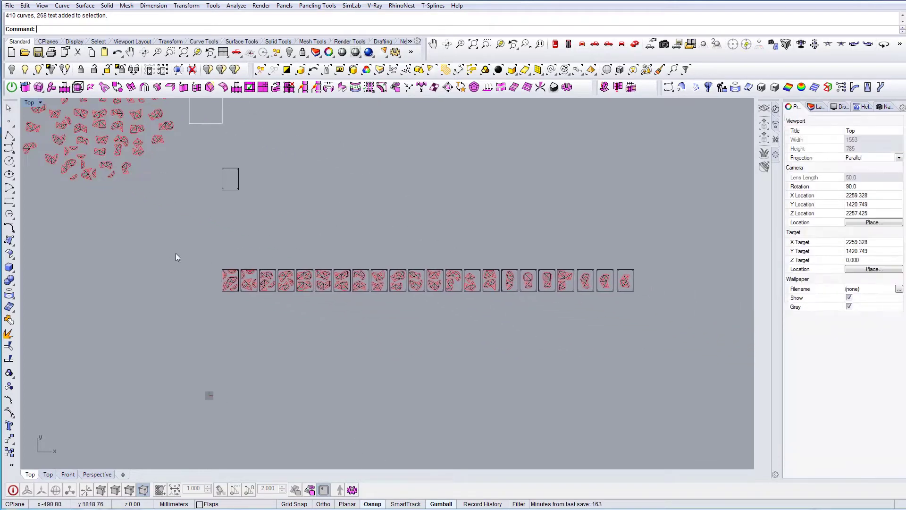
{"action": "left_click_drag", "start_coordinate": [170, 252], "coordinate": [647, 313]}
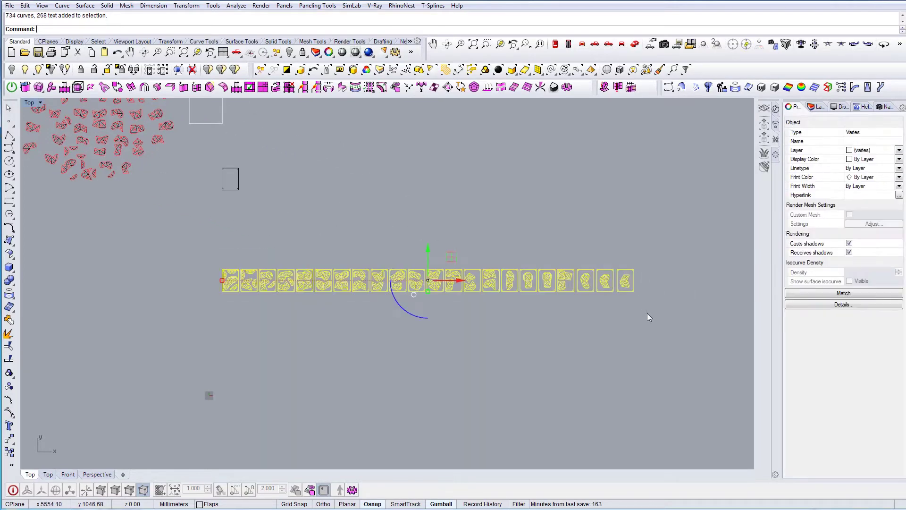
{"action": "left_click", "coordinate": [360, 249]}
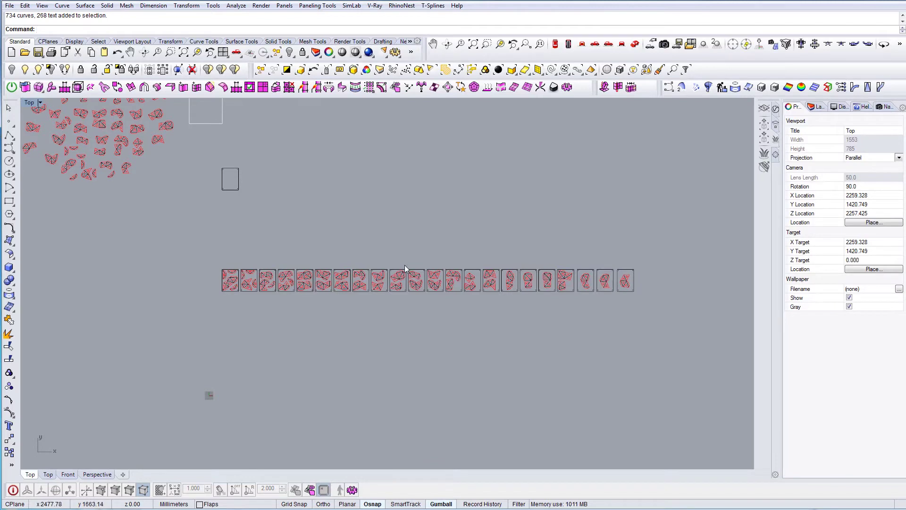
Step: Examine how the pieces are laid out on the row of filled sheets
{"action": "scroll", "coordinate": [404, 265], "scroll_direction": "up", "scroll_amount": 1}
{"action": "scroll", "coordinate": [234, 279], "scroll_direction": "up", "scroll_amount": 1}
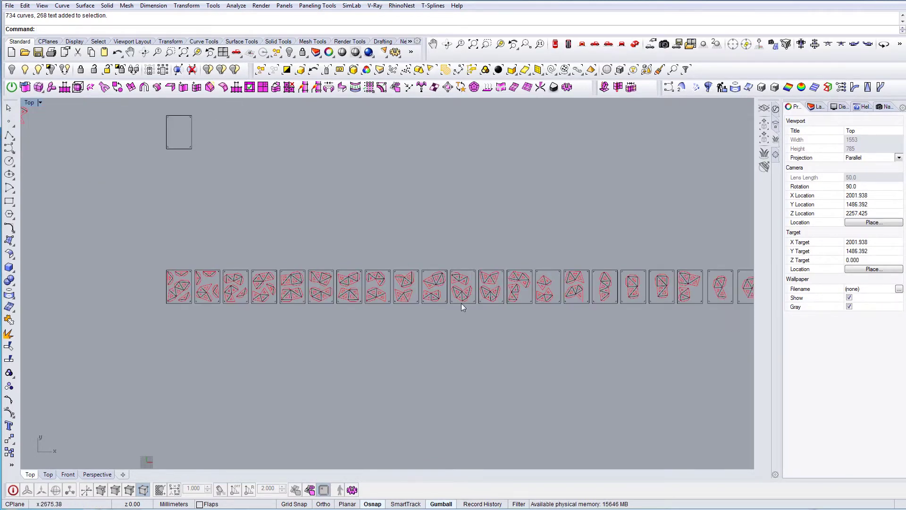
{"action": "right_click_drag", "start_coordinate": [461, 307], "coordinate": [357, 353]}
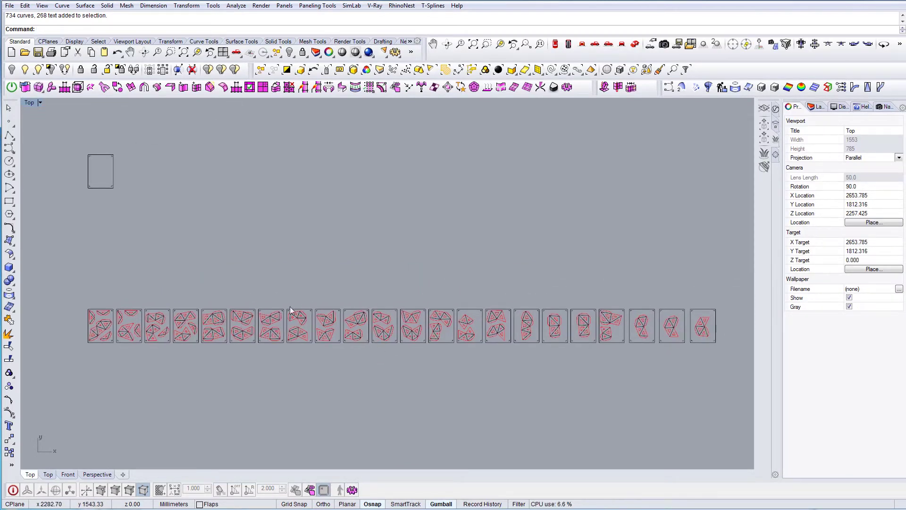
{"action": "right_click_drag", "start_coordinate": [202, 255], "coordinate": [370, 287]}
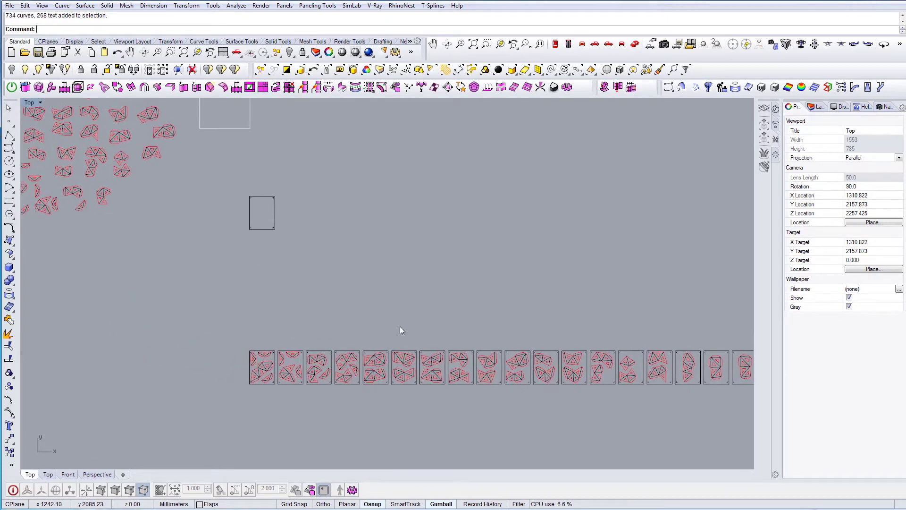
{"action": "scroll", "coordinate": [418, 386], "scroll_direction": "up", "scroll_amount": 2}
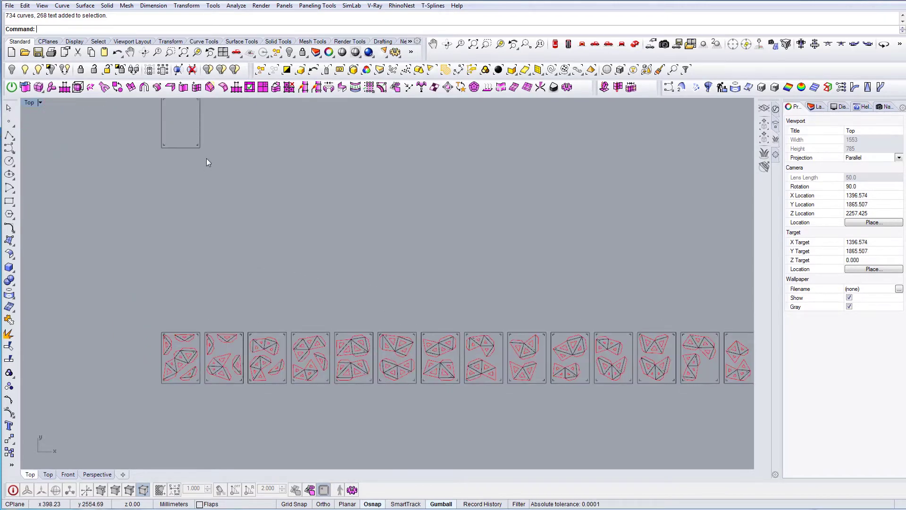
{"action": "right_click_drag", "start_coordinate": [206, 162], "coordinate": [451, 304]}
{"action": "scroll", "coordinate": [452, 330], "scroll_direction": "down", "scroll_amount": 5}
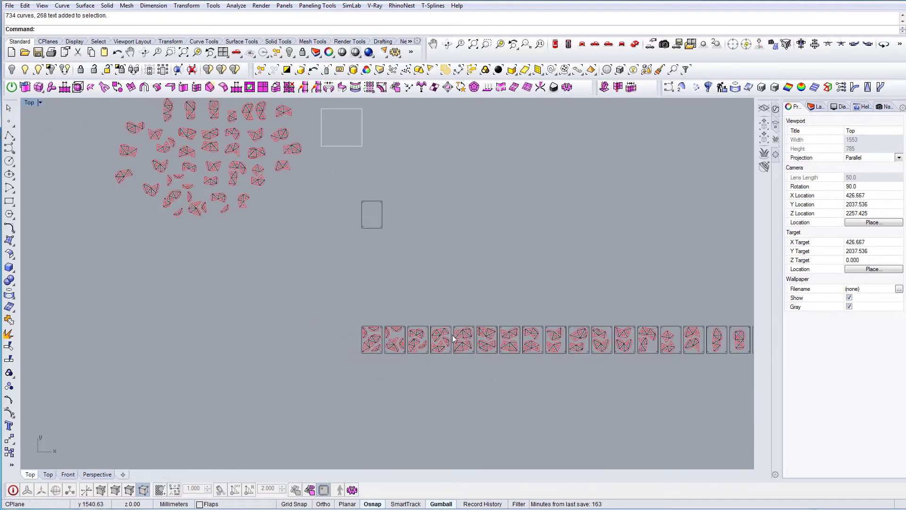
{"action": "scroll", "coordinate": [536, 353], "scroll_direction": "up", "scroll_amount": 4}
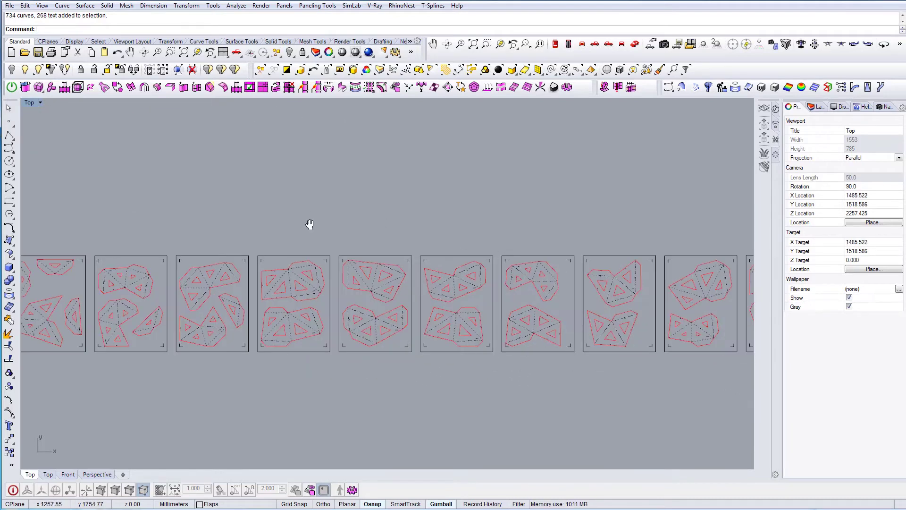
{"action": "right_click_drag", "start_coordinate": [309, 224], "coordinate": [534, 389]}
{"action": "scroll", "coordinate": [534, 387], "scroll_direction": "down", "scroll_amount": 8}
{"action": "right_click_drag", "start_coordinate": [393, 236], "coordinate": [421, 326]}
Step: Narrow the drawn rectangle to portrait proportions and place it just above the small empty sheet
{"action": "scroll", "coordinate": [404, 290], "scroll_direction": "up", "scroll_amount": 2}
{"action": "right_click_drag", "start_coordinate": [398, 253], "coordinate": [402, 286]}
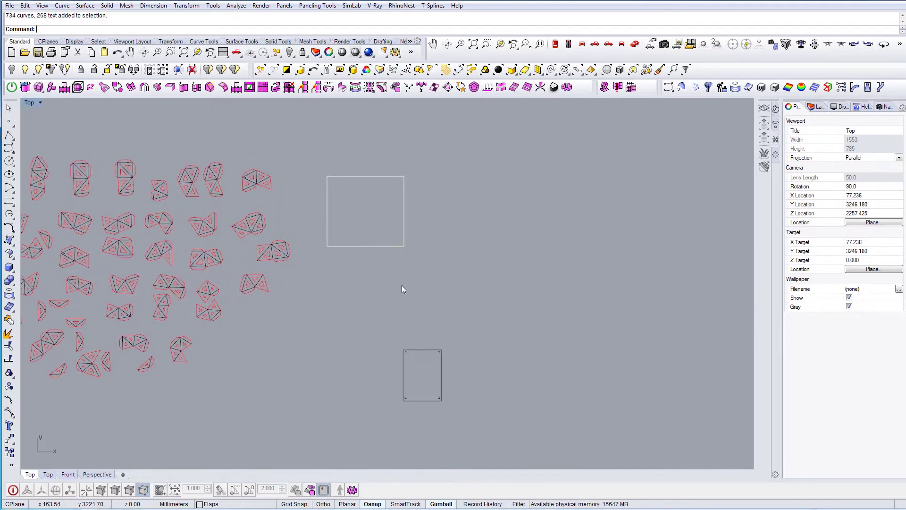
{"action": "left_click", "coordinate": [404, 227]}
{"action": "left_click_drag", "start_coordinate": [360, 212], "coordinate": [459, 373]}
{"action": "right_click_drag", "start_coordinate": [468, 371], "coordinate": [476, 333]}
{"action": "left_click", "coordinate": [505, 350]}
{"action": "left_click", "coordinate": [517, 337]}
{"action": "left_click_drag", "start_coordinate": [513, 310], "coordinate": [476, 201]}
{"action": "left_click_drag", "start_coordinate": [503, 281], "coordinate": [412, 170]}
{"action": "left_click", "coordinate": [508, 217]}
{"action": "right_click_drag", "start_coordinate": [464, 242], "coordinate": [497, 279]}
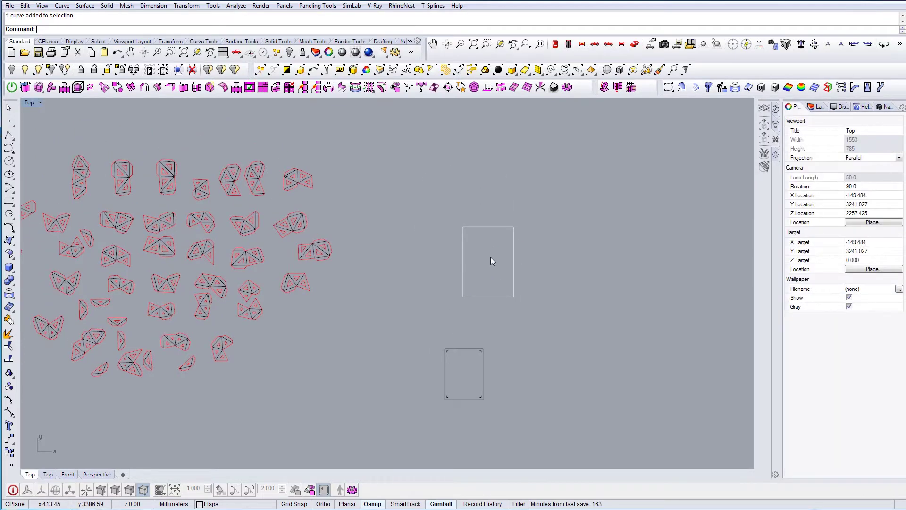
Step: Select the second-to-last piece in the top row to check how its outline, fold lines, cut-outs and labels are grouped
{"action": "right_click_drag", "start_coordinate": [389, 271], "coordinate": [486, 272]}
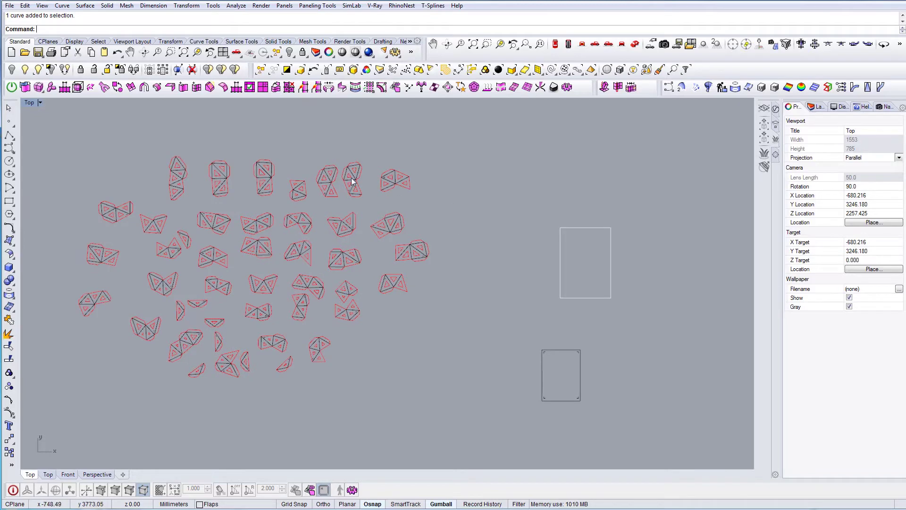
{"action": "scroll", "coordinate": [351, 182], "scroll_direction": "up", "scroll_amount": 4}
{"action": "left_click", "coordinate": [394, 193]}
{"action": "scroll", "coordinate": [420, 161], "scroll_direction": "up", "scroll_amount": 5}
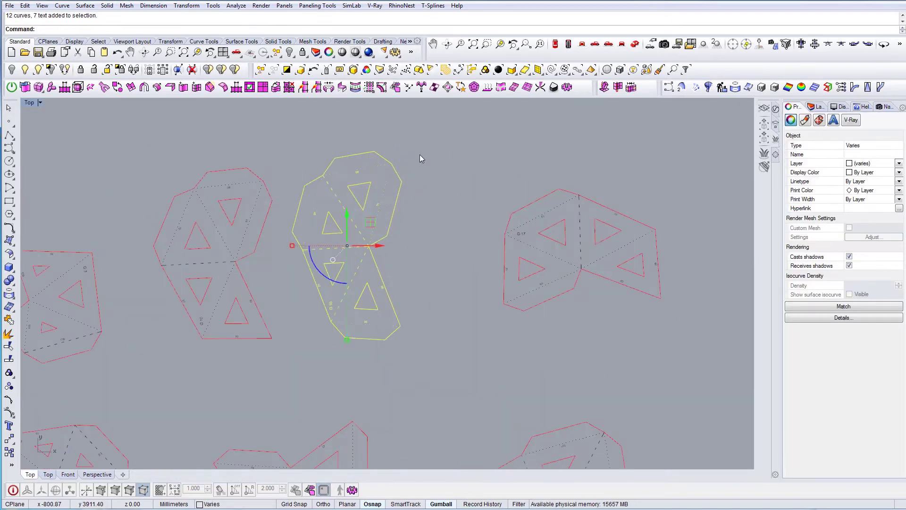
{"action": "left_click", "coordinate": [398, 185]}
{"action": "left_click", "coordinate": [396, 199]}
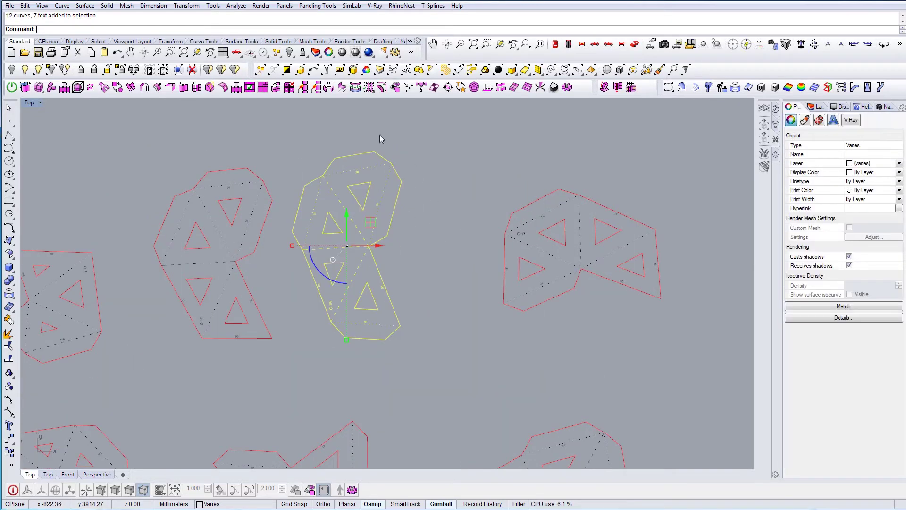
Step: Check the grouping of the third-to-last piece in the top row by selecting it, and clear the selection
{"action": "left_click", "coordinate": [414, 265]}
{"action": "left_click", "coordinate": [376, 273]}
{"action": "left_click", "coordinate": [258, 302]}
{"action": "right_click_drag", "start_coordinate": [239, 290], "coordinate": [376, 301]}
{"action": "scroll", "coordinate": [406, 303], "scroll_direction": "down", "scroll_amount": 4}
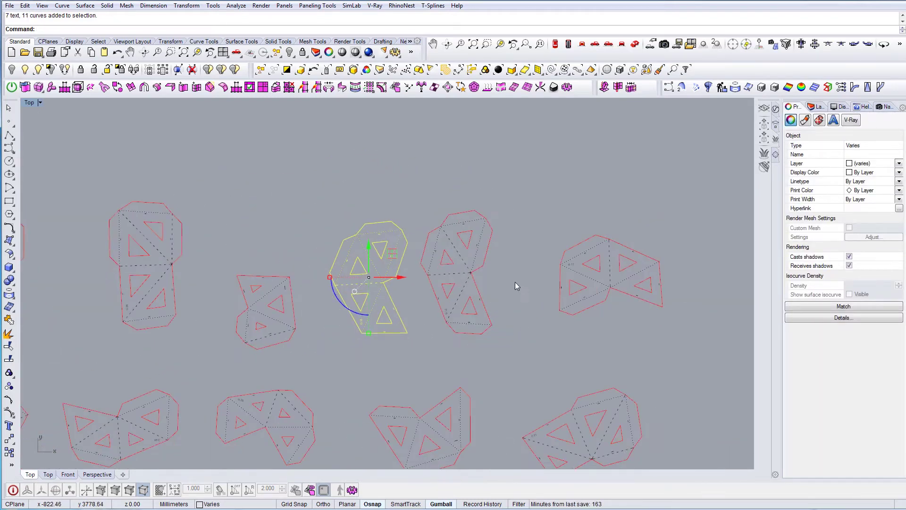
{"action": "right_click_drag", "start_coordinate": [514, 282], "coordinate": [471, 315]}
{"action": "left_click", "coordinate": [381, 230]}
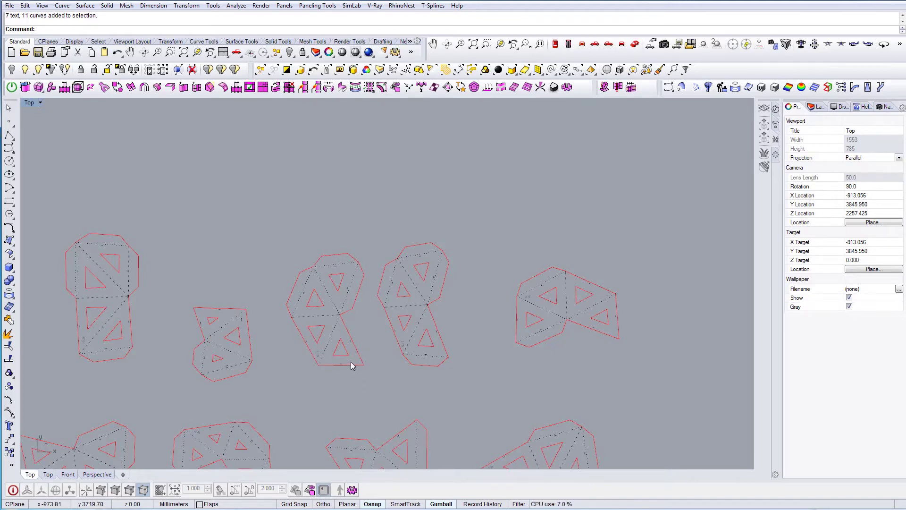
Step: Inspect the third-to-last piece's labels and fold lines up close, and window-select all its curves and text
{"action": "scroll", "coordinate": [354, 298], "scroll_direction": "up", "scroll_amount": 3}
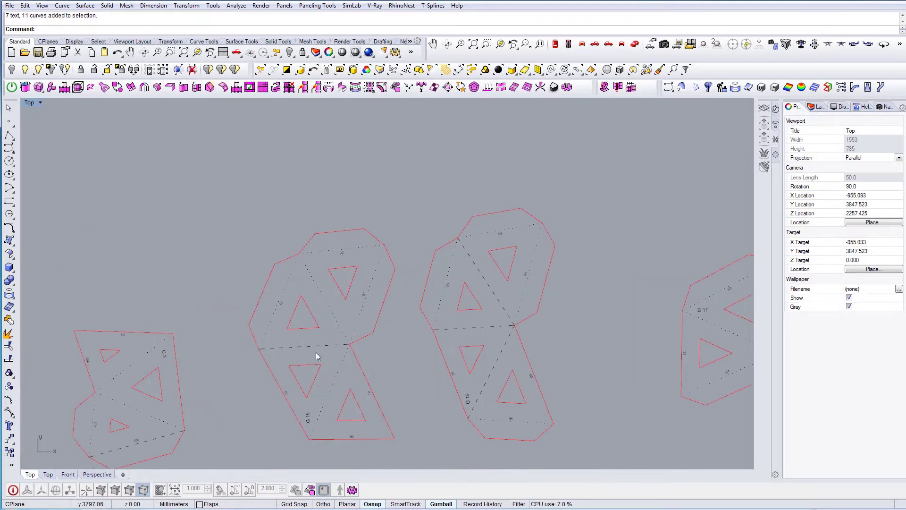
{"action": "scroll", "coordinate": [315, 352], "scroll_direction": "down", "scroll_amount": 3}
{"action": "left_click_drag", "start_coordinate": [281, 231], "coordinate": [396, 416]}
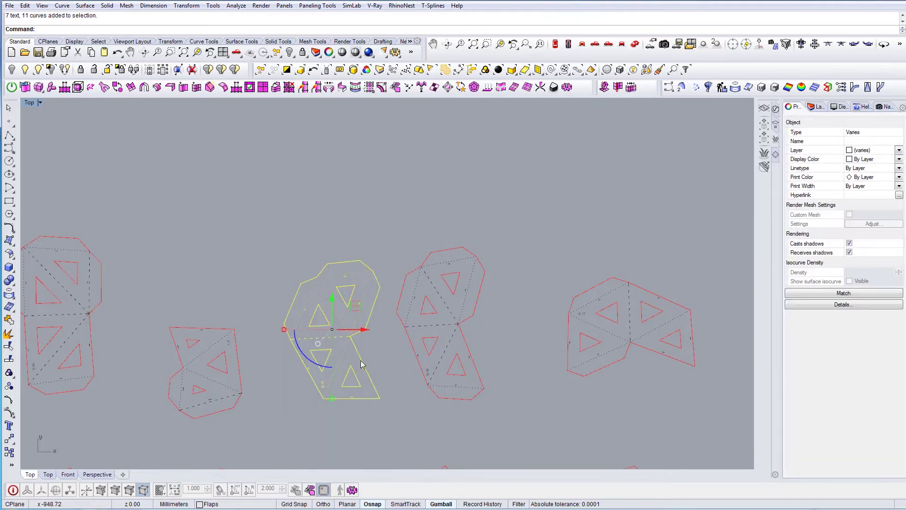
{"action": "left_click", "coordinate": [382, 216]}
{"action": "scroll", "coordinate": [406, 208], "scroll_direction": "down", "scroll_amount": 4}
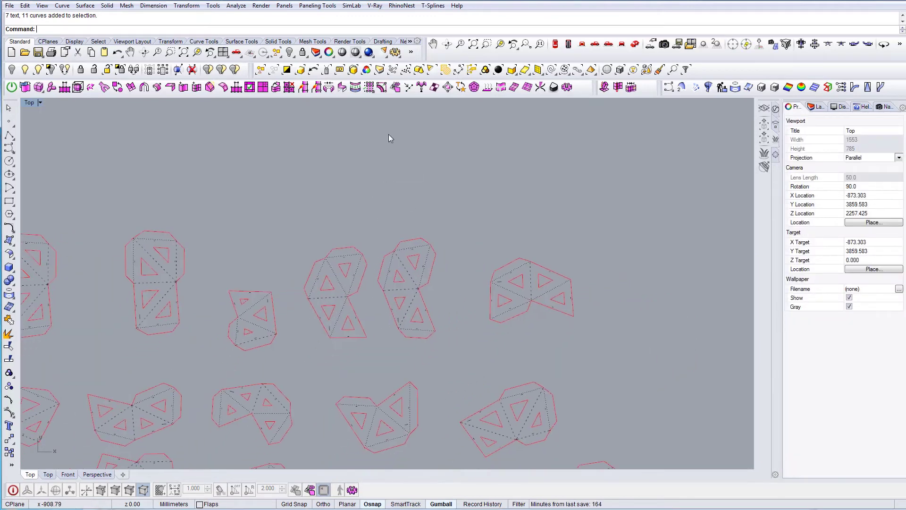
Step: Start the RhinoNest Wizard and select all the unfolded pieces as the curves to nest, with a quantity of 1 each
{"action": "left_click", "coordinate": [402, 5]}
{"action": "left_click", "coordinate": [412, 21]}
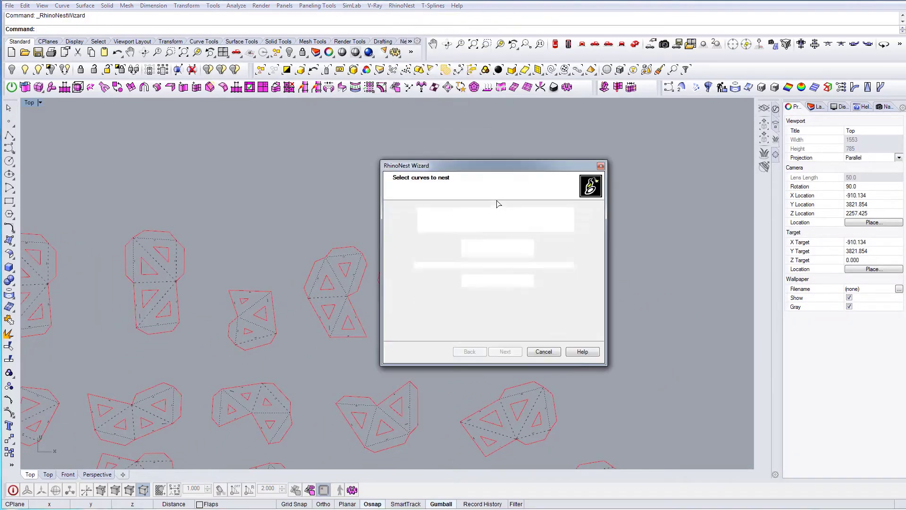
{"action": "left_click_drag", "start_coordinate": [446, 169], "coordinate": [583, 114]}
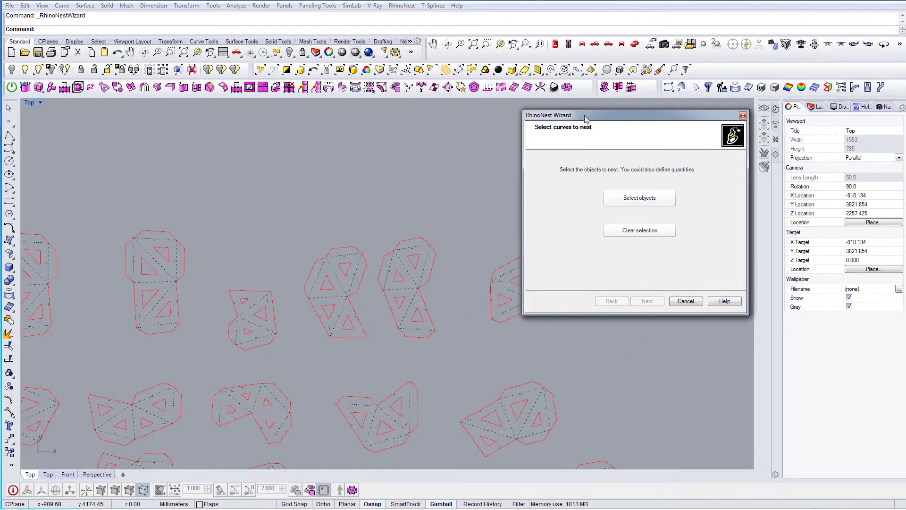
{"action": "left_click", "coordinate": [620, 196]}
{"action": "scroll", "coordinate": [448, 279], "scroll_direction": "down", "scroll_amount": 4}
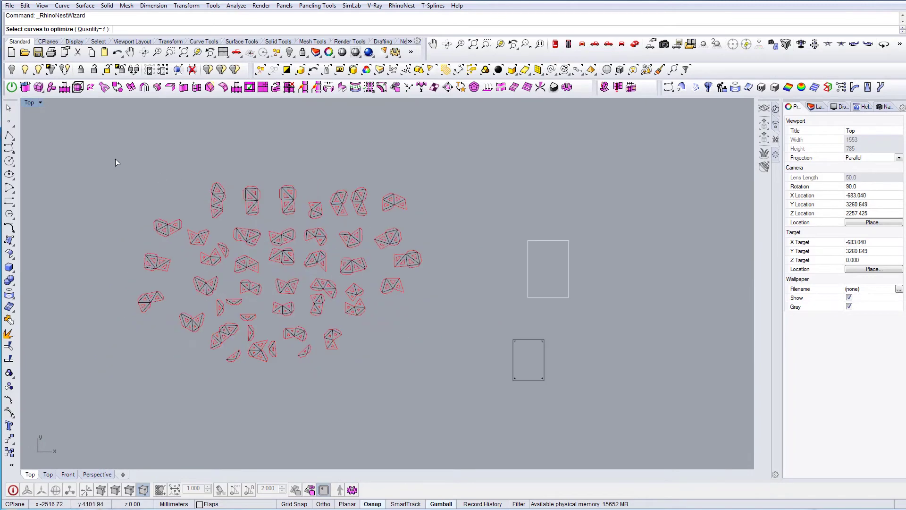
{"action": "left_click_drag", "start_coordinate": [115, 159], "coordinate": [448, 391]}
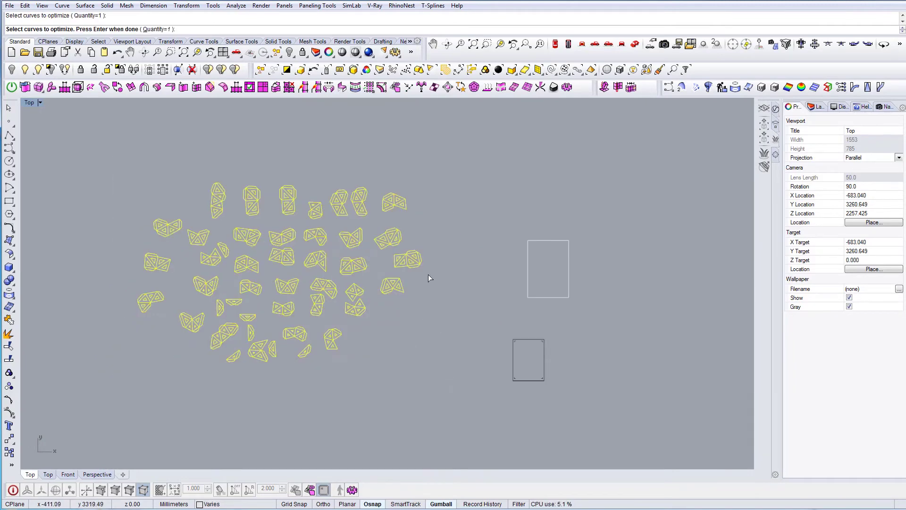
{"action": "key", "text": "Return"}
{"action": "scroll", "coordinate": [357, 261], "scroll_direction": "up", "scroll_amount": 1}
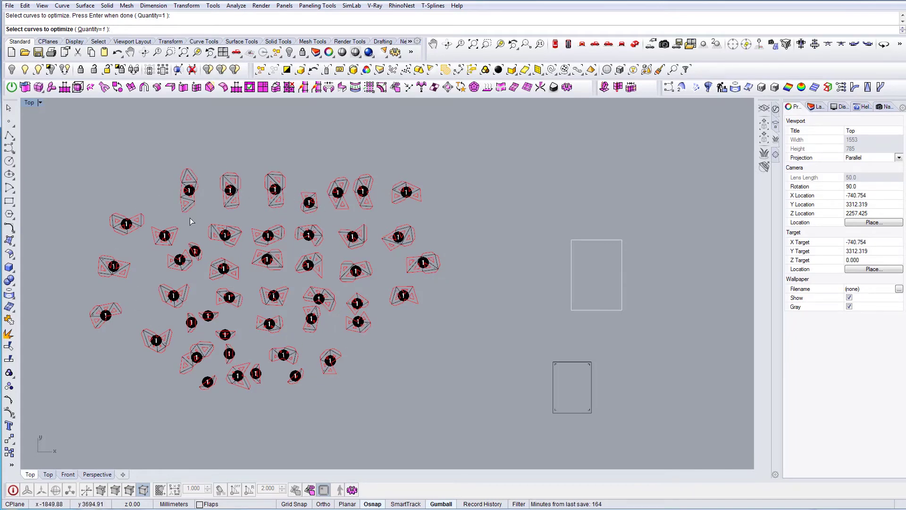
{"action": "scroll", "coordinate": [234, 237], "scroll_direction": "up", "scroll_amount": 2}
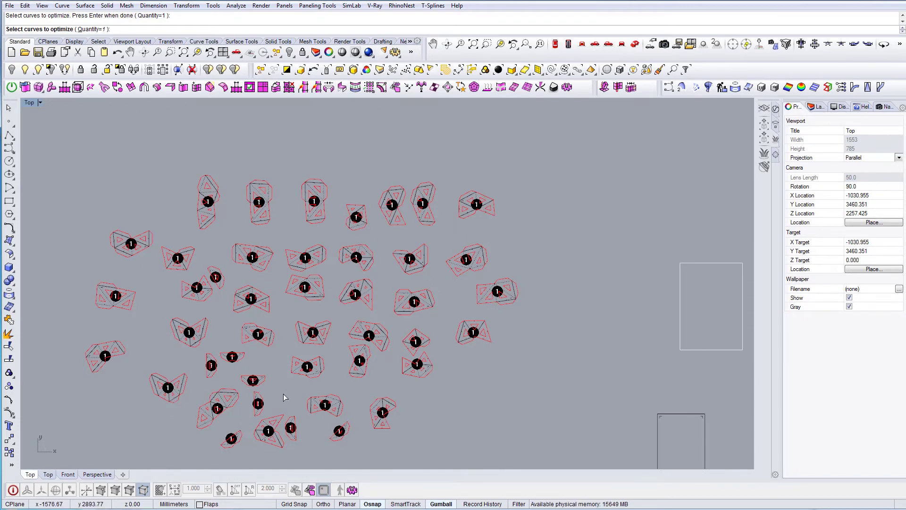
{"action": "scroll", "coordinate": [385, 291], "scroll_direction": "down", "scroll_amount": 3}
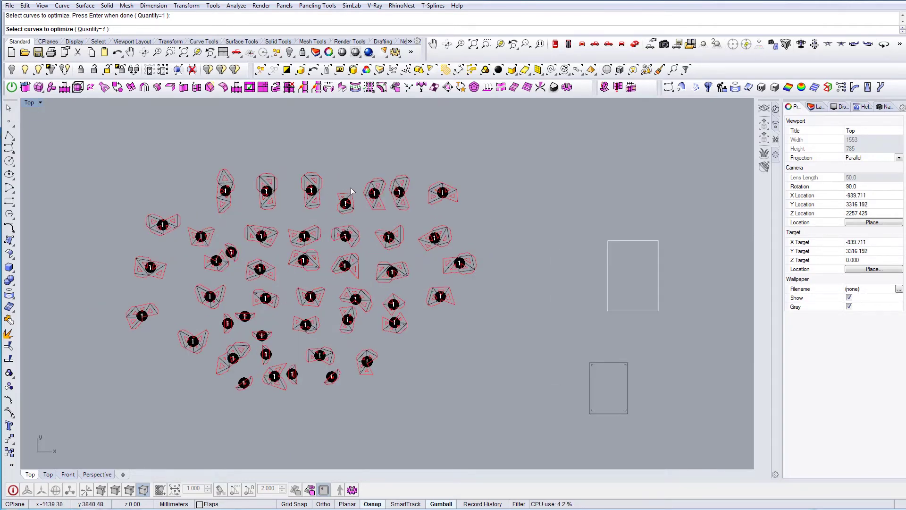
{"action": "key", "text": "Return"}
Step: Nest on a unique sheet size taken from the larger empty rectangle in the document, with multisheet enabled
{"action": "left_click_drag", "start_coordinate": [488, 170], "coordinate": [508, 163]}
{"action": "left_click", "coordinate": [521, 346]}
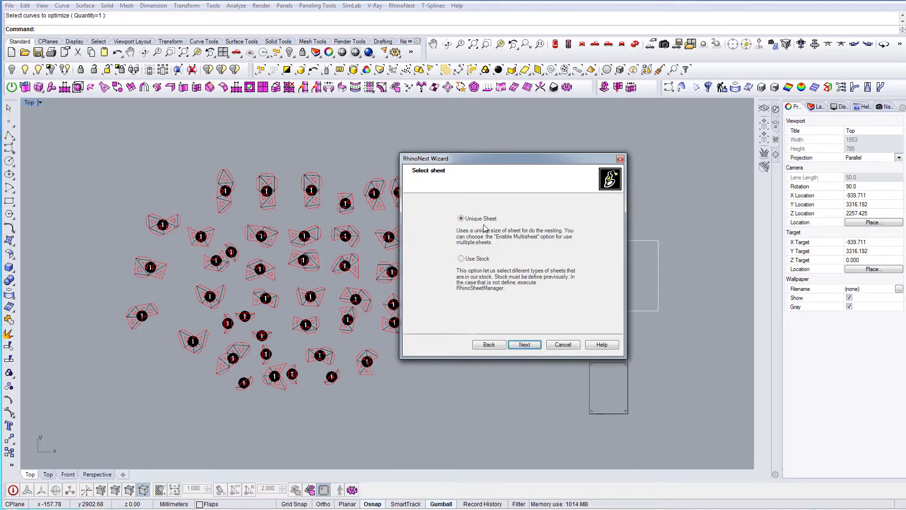
{"action": "left_click", "coordinate": [525, 345]}
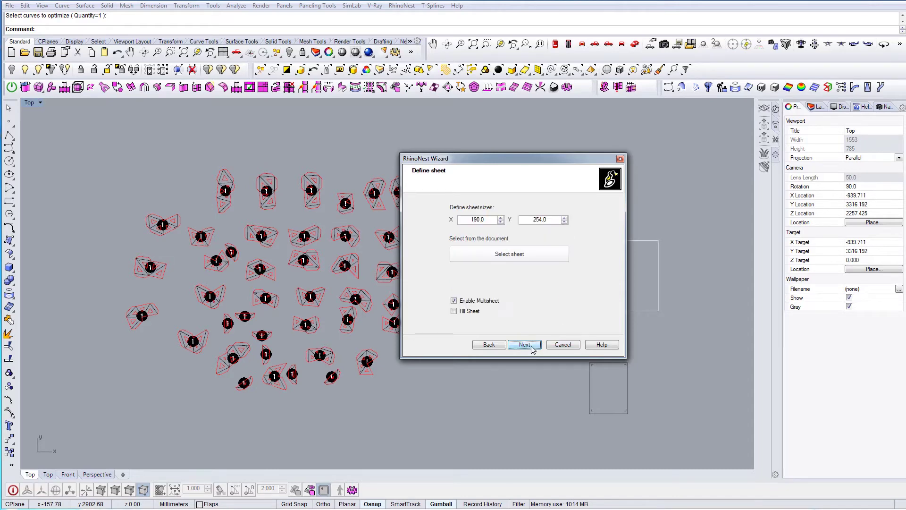
{"action": "left_click", "coordinate": [514, 254]}
{"action": "left_click", "coordinate": [608, 245]}
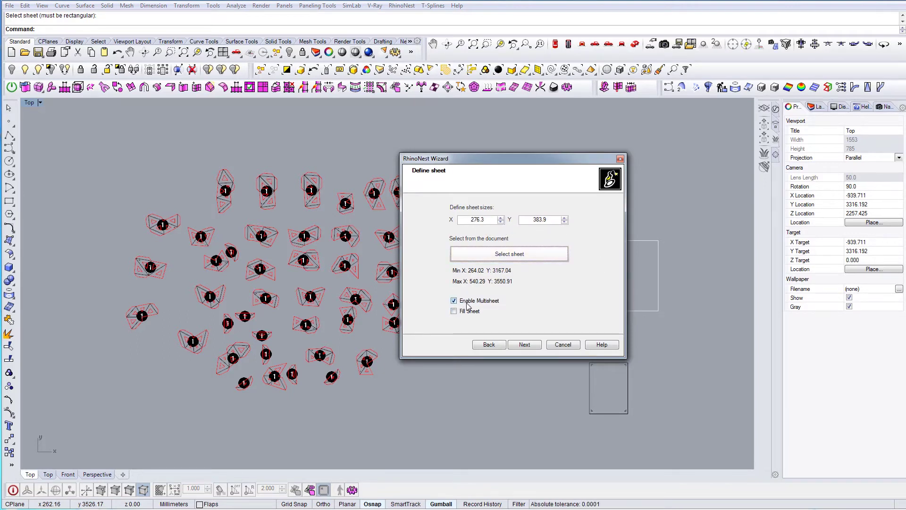
{"action": "left_click", "coordinate": [525, 345]}
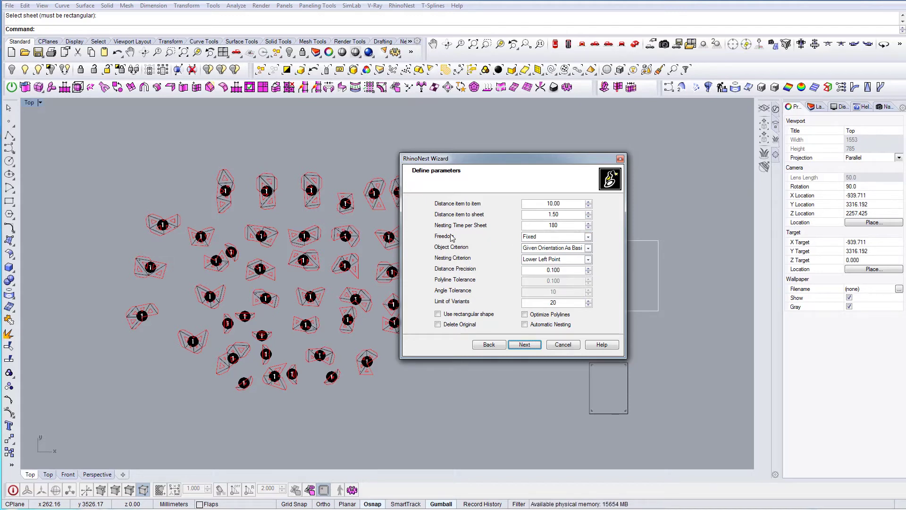
Step: Set the nesting Freedom to Free and accept the remaining nesting parameters
{"action": "left_click", "coordinate": [588, 237]}
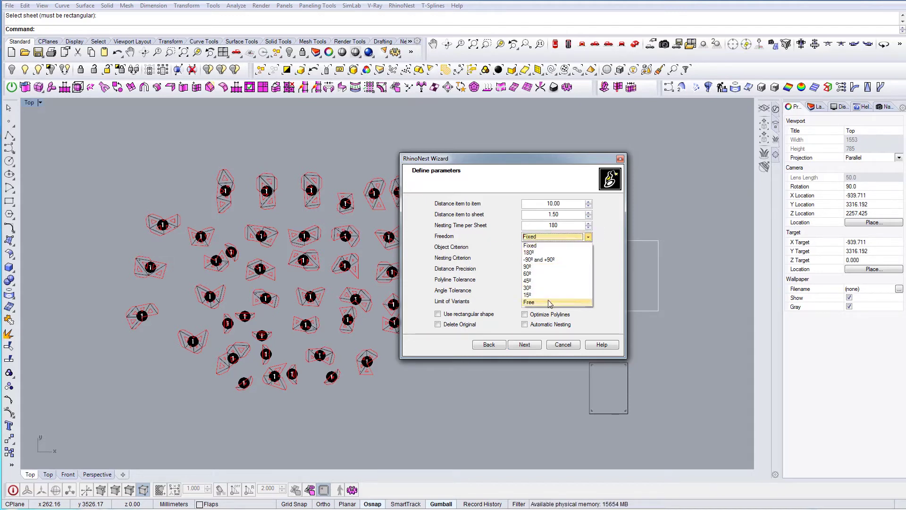
{"action": "left_click", "coordinate": [530, 302]}
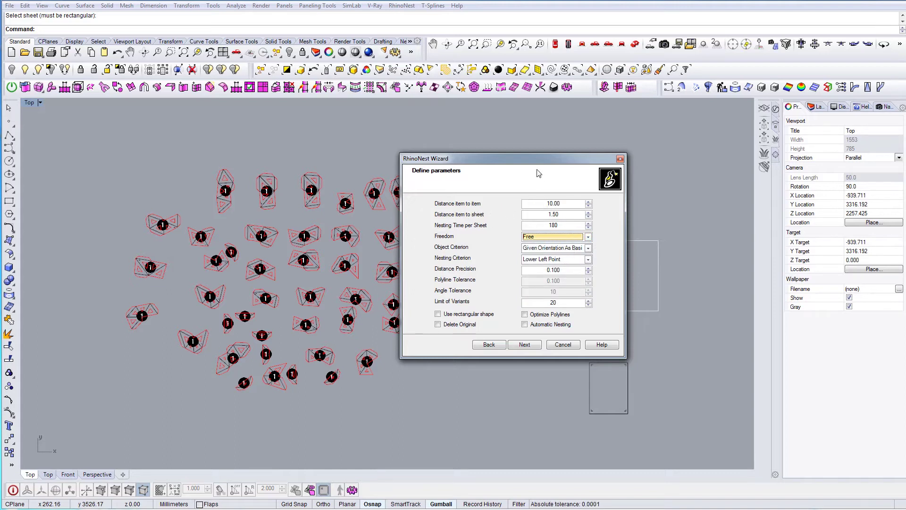
{"action": "left_click_drag", "start_coordinate": [526, 164], "coordinate": [481, 264]}
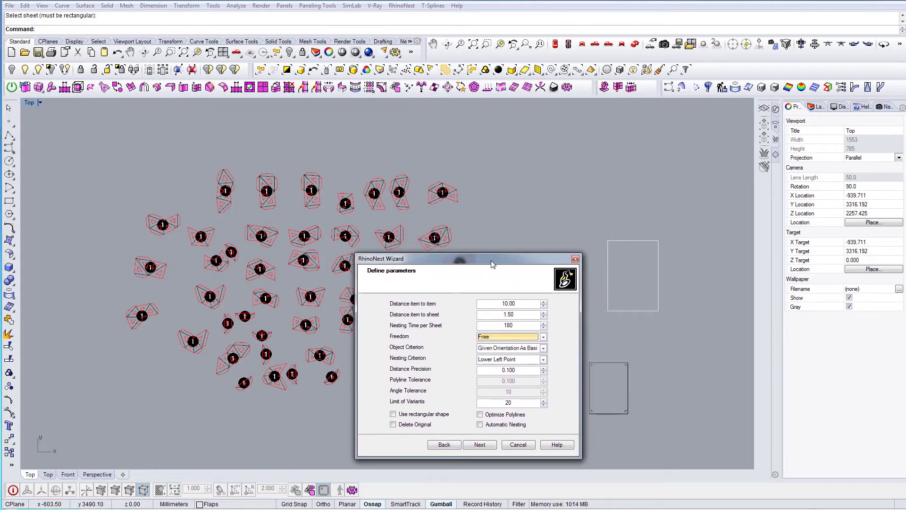
{"action": "left_click_drag", "start_coordinate": [491, 264], "coordinate": [500, 181]}
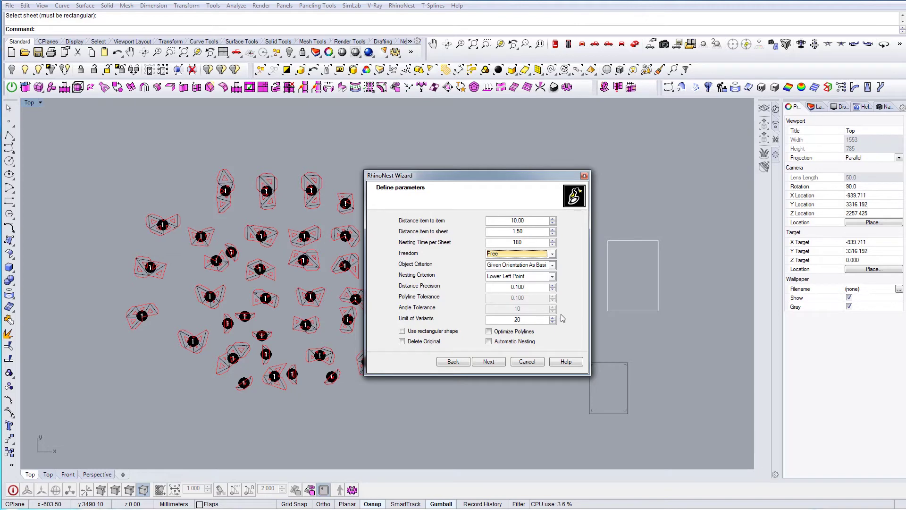
{"action": "left_click", "coordinate": [503, 362]}
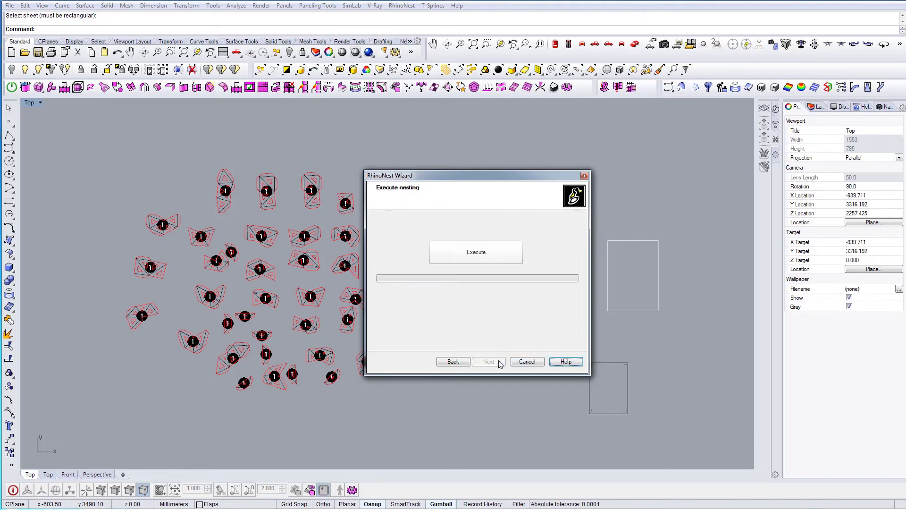
Step: Execute the nesting from the drawn rectangle, go on to the report and finish the wizard
{"action": "left_click", "coordinate": [476, 255]}
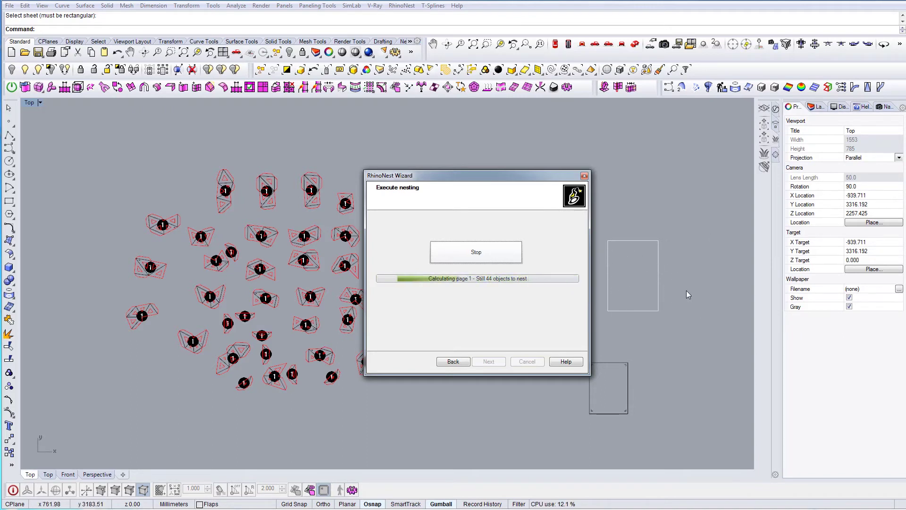
{"action": "right_click_drag", "start_coordinate": [642, 329], "coordinate": [192, 394]}
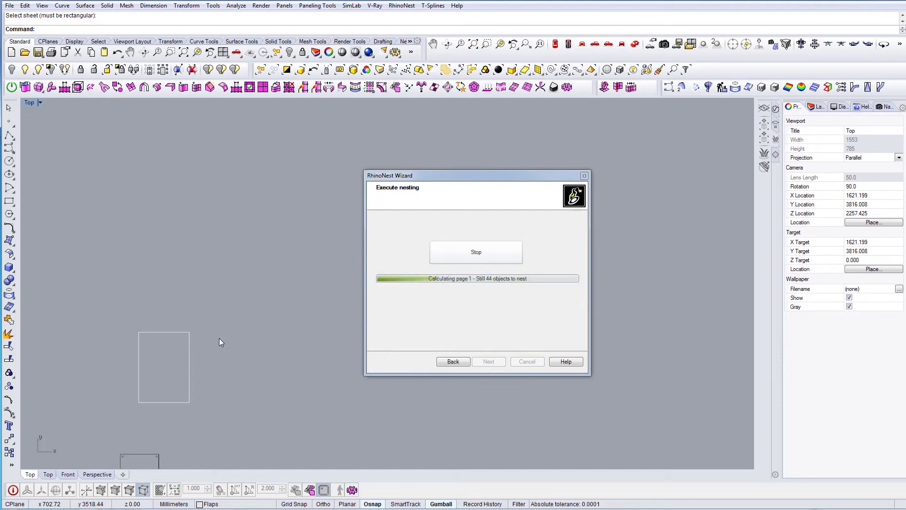
{"action": "left_click_drag", "start_coordinate": [465, 176], "coordinate": [611, 163]}
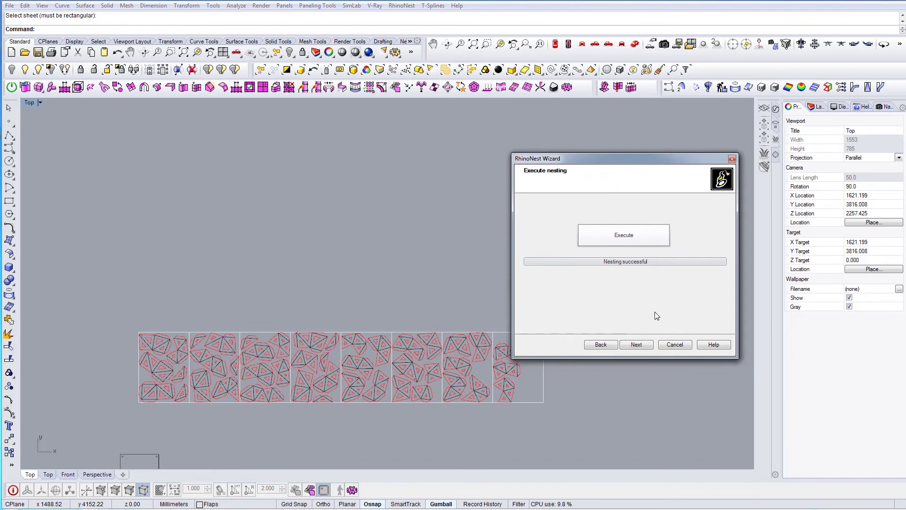
{"action": "left_click", "coordinate": [644, 345]}
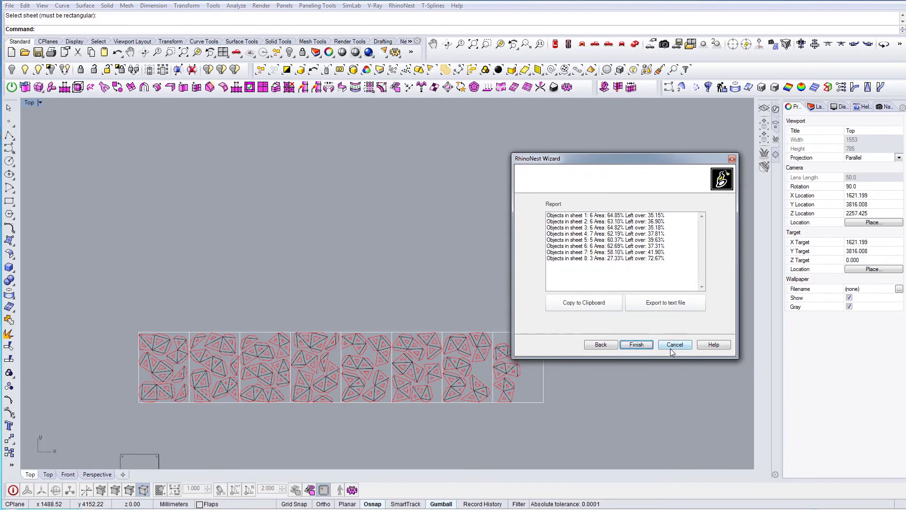
{"action": "left_click", "coordinate": [635, 345]}
Step: Examine how the pieces are arranged on the nested sheets, up close and alongside the original pieces and the row of smaller sheets
{"action": "scroll", "coordinate": [486, 237], "scroll_direction": "up", "scroll_amount": 4}
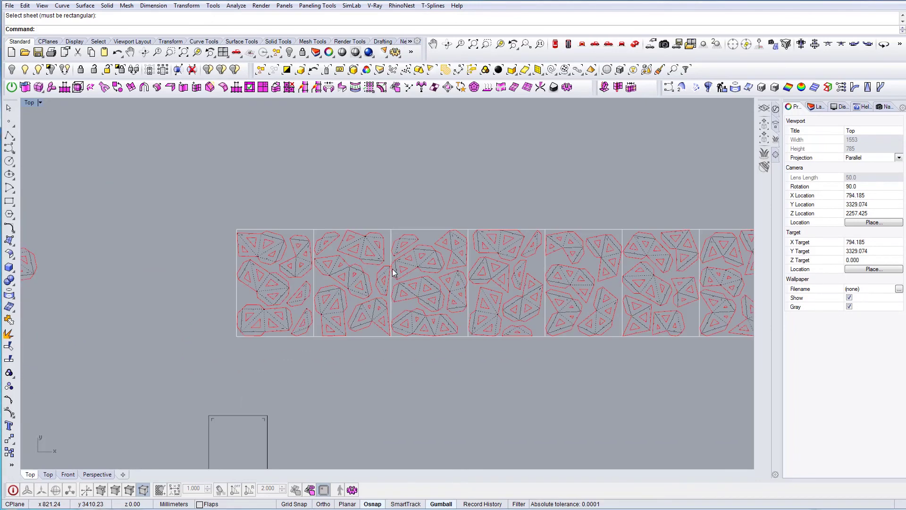
{"action": "scroll", "coordinate": [299, 332], "scroll_direction": "down", "scroll_amount": 3}
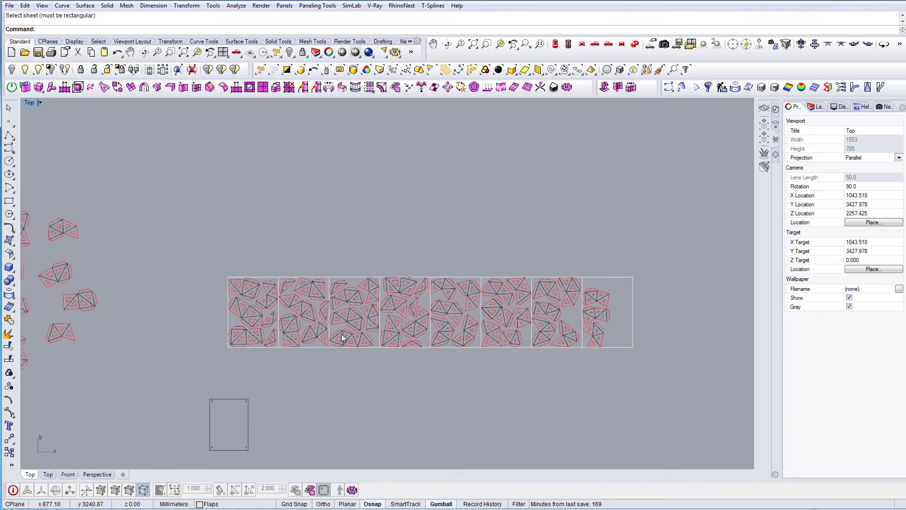
{"action": "right_click_drag", "start_coordinate": [302, 287], "coordinate": [388, 255]}
{"action": "right_click_drag", "start_coordinate": [368, 295], "coordinate": [476, 293]}
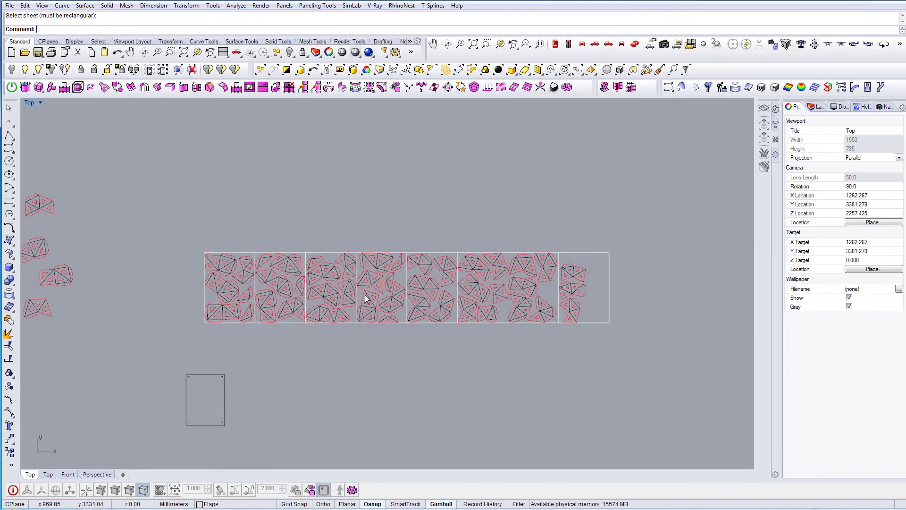
{"action": "scroll", "coordinate": [369, 273], "scroll_direction": "up", "scroll_amount": 2}
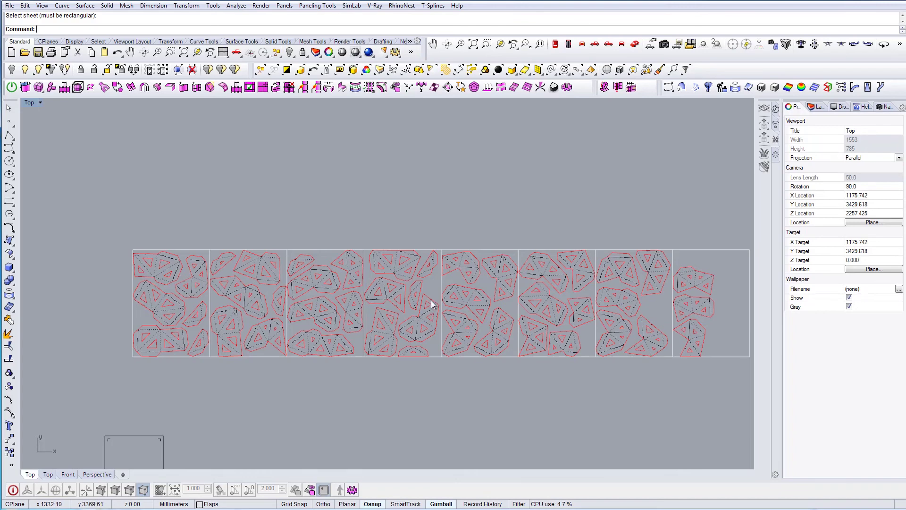
{"action": "scroll", "coordinate": [145, 350], "scroll_direction": "up", "scroll_amount": 3}
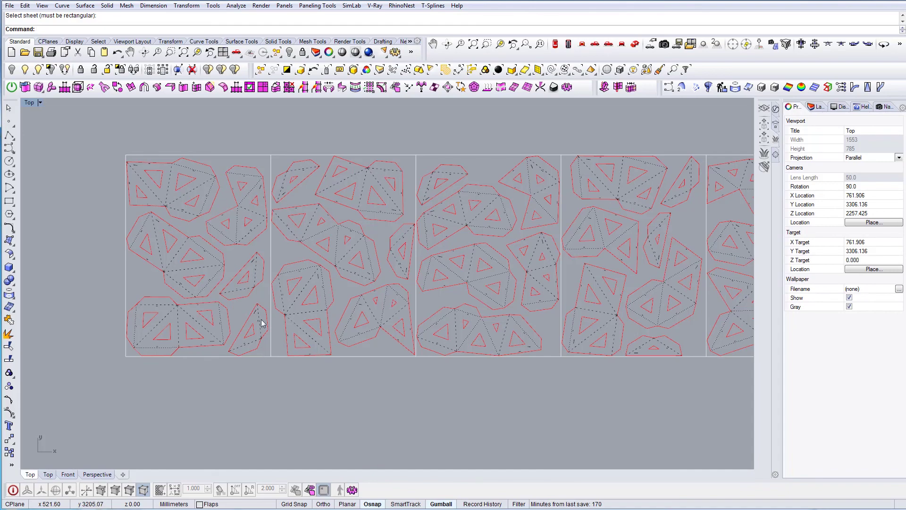
{"action": "scroll", "coordinate": [289, 317], "scroll_direction": "down", "scroll_amount": 4}
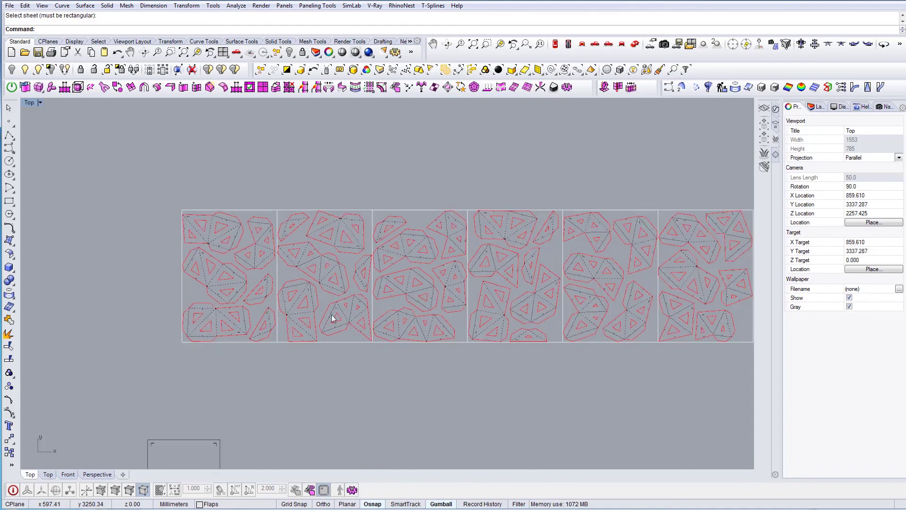
{"action": "scroll", "coordinate": [361, 299], "scroll_direction": "down", "scroll_amount": 4}
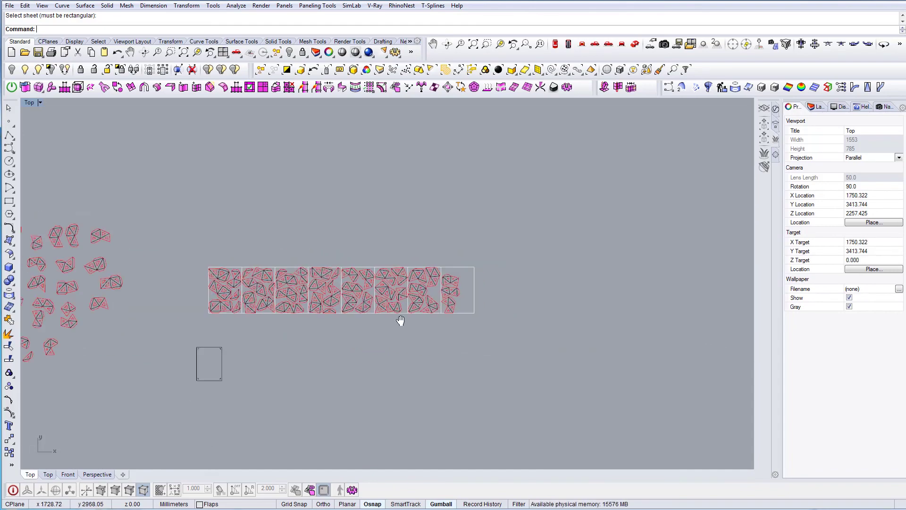
{"action": "right_click_drag", "start_coordinate": [400, 321], "coordinate": [479, 207]}
{"action": "scroll", "coordinate": [452, 223], "scroll_direction": "down", "scroll_amount": 4}
{"action": "right_click_drag", "start_coordinate": [471, 281], "coordinate": [481, 372]}
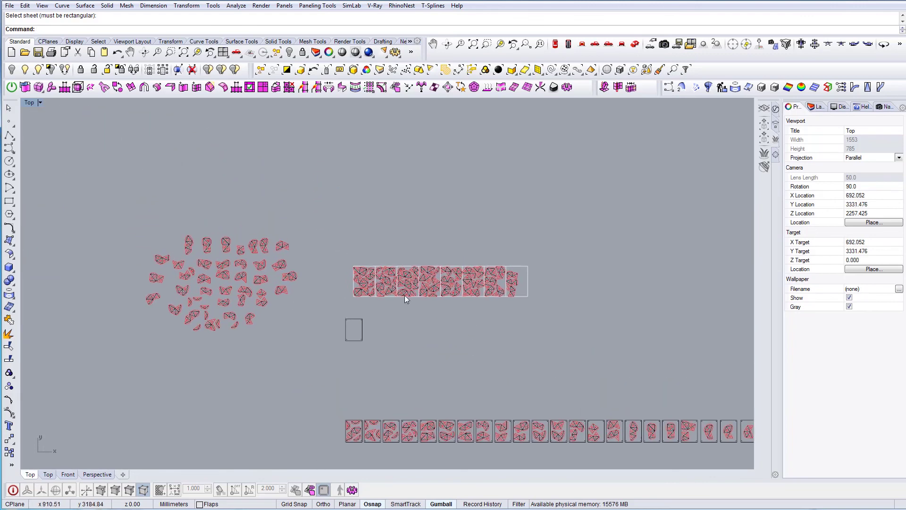